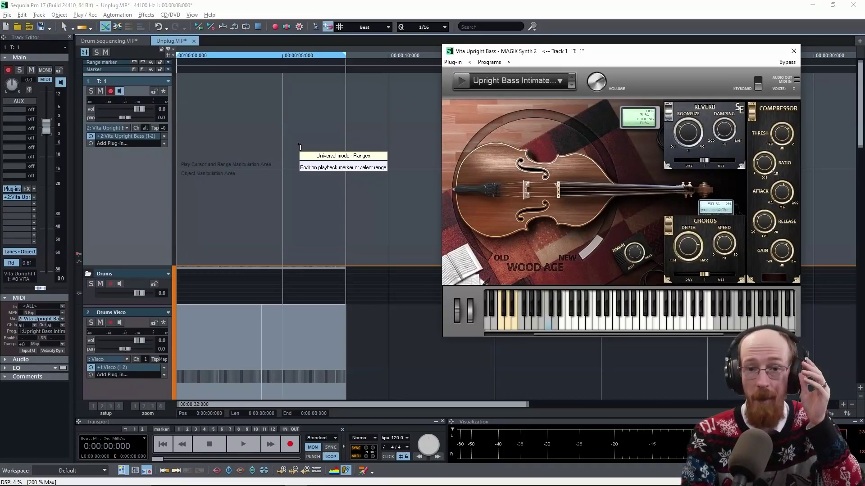
Step: Preview the bass sound, mark 0–8 seconds as the range, and enable grid snapping
drag(580, 54, 581, 53)
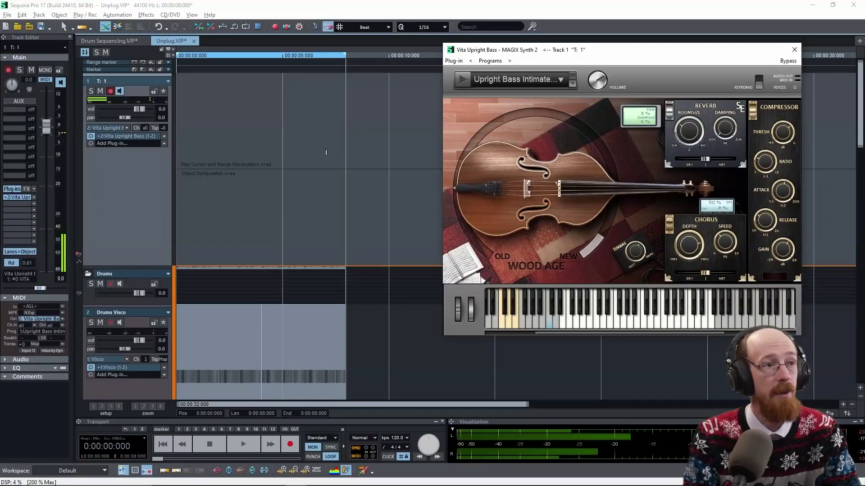
key(space)
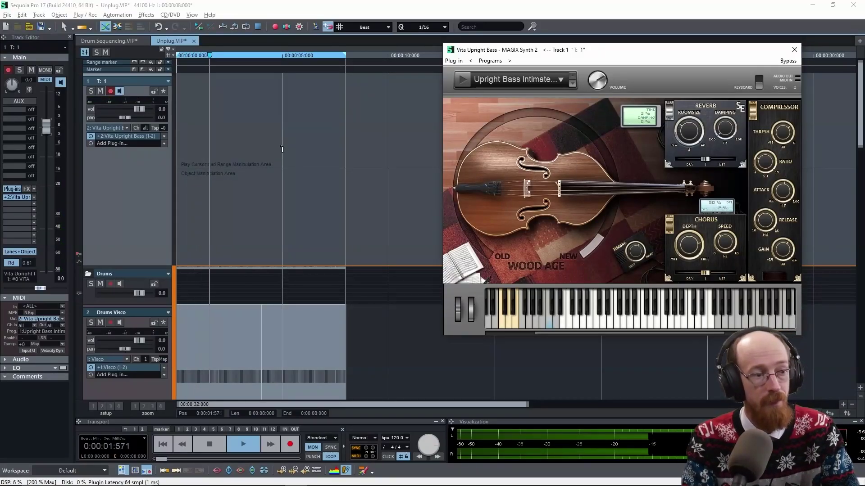
key(space)
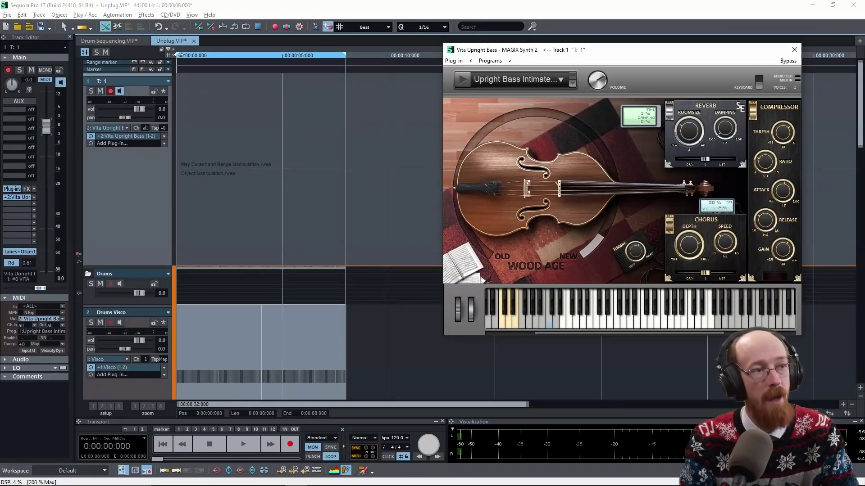
drag(182, 61, 347, 62)
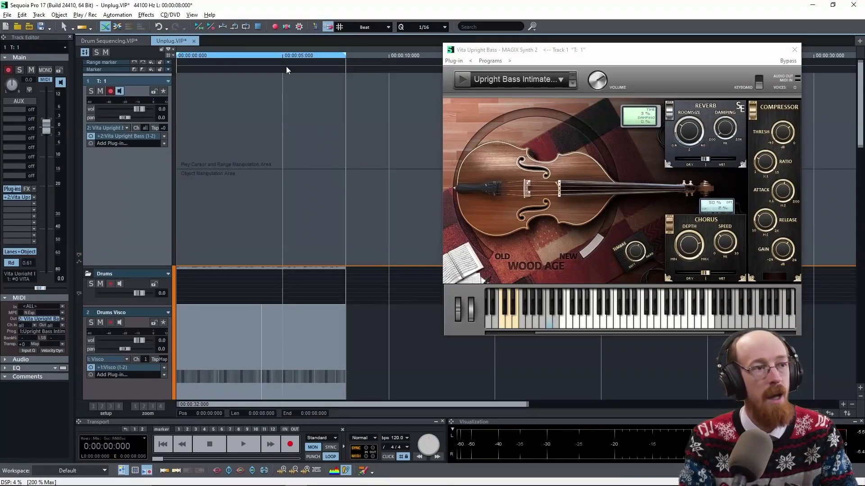
click(234, 26)
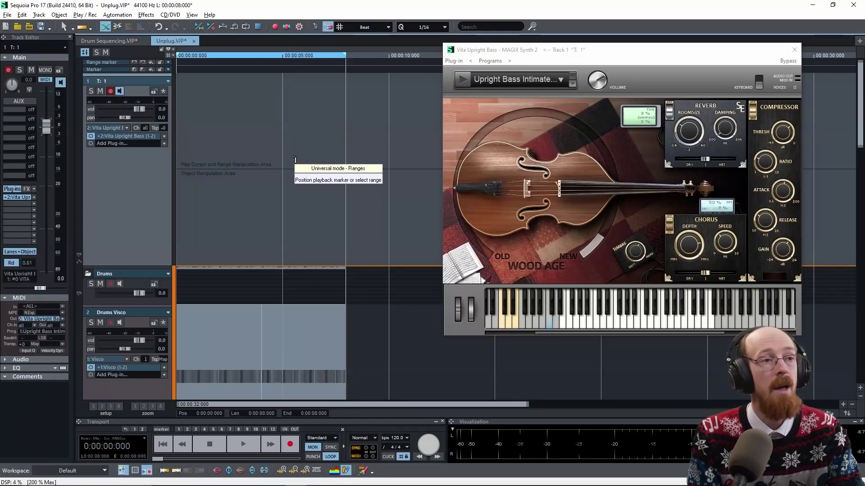
Step: Loop-record bass takes over the eight-second range, then stop recording
click(276, 28)
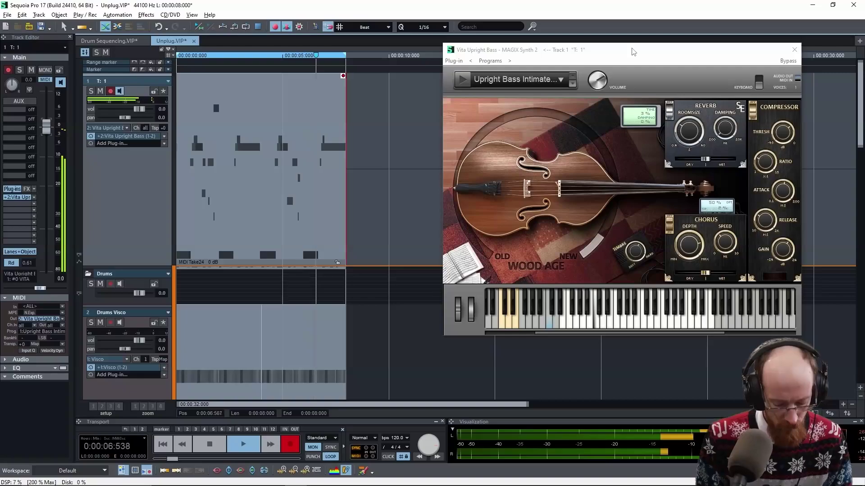
key(space)
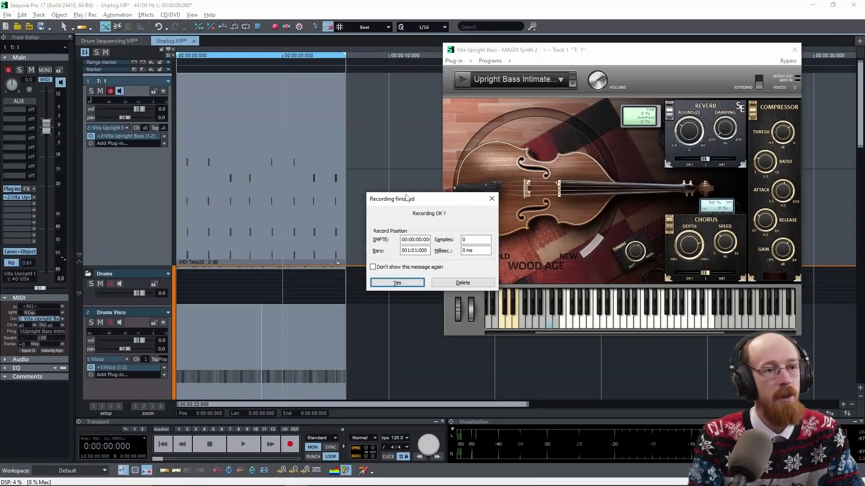
Step: Answer Yes in Recording finished to keep the bass take
click(397, 283)
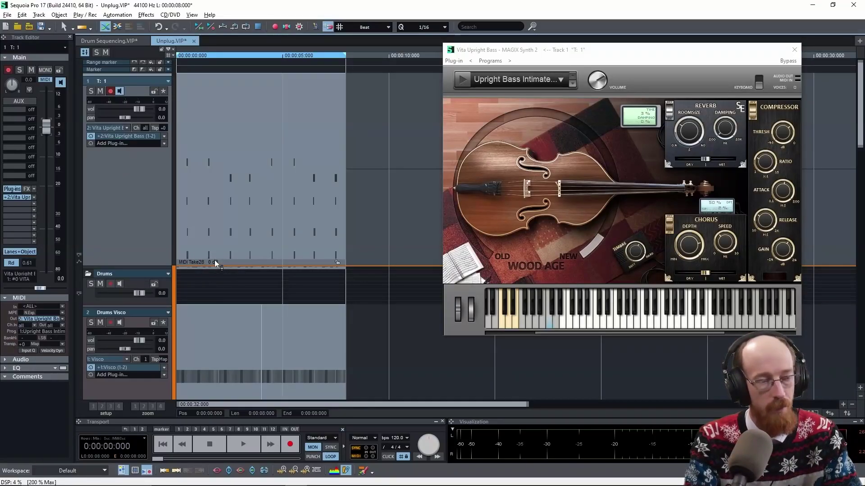
Step: Show the take lanes and comp MIDI Take23's opening with Take24's second section
click(79, 257)
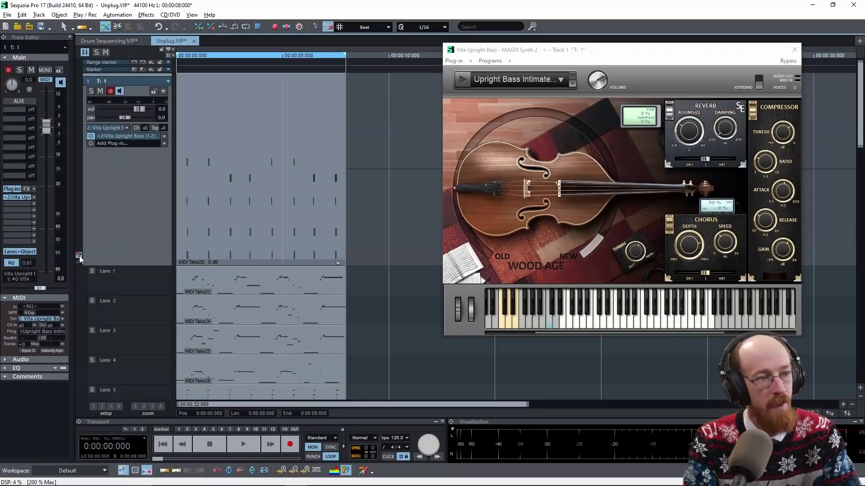
scroll(253, 218, down, 3)
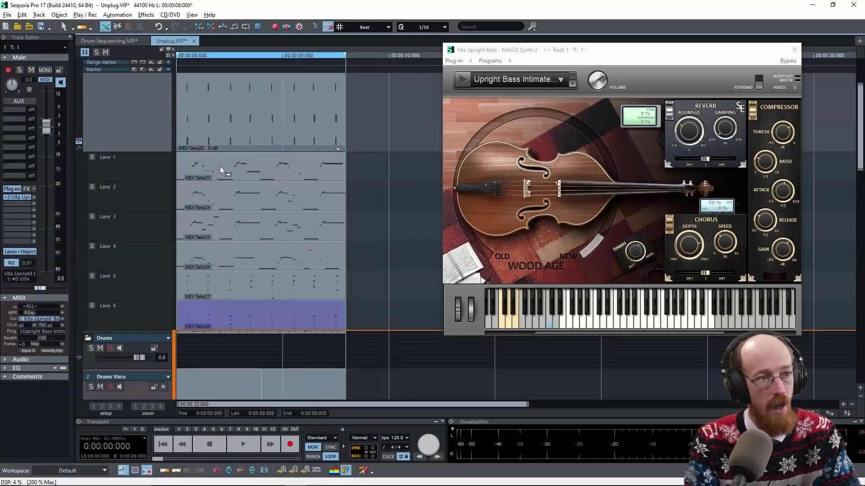
drag(215, 163, 178, 165)
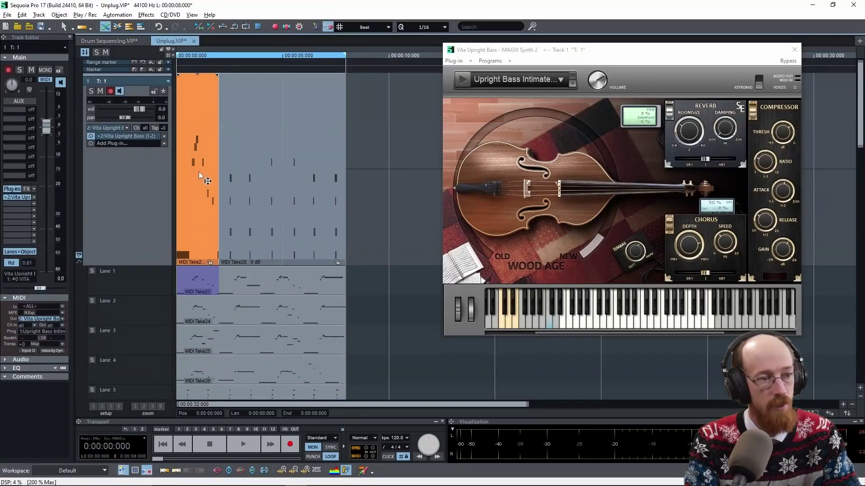
scroll(199, 172, down, 3)
mouse_move(222, 199)
mouse_down()
mouse_move(237, 200)
mouse_move(238, 164)
mouse_up()
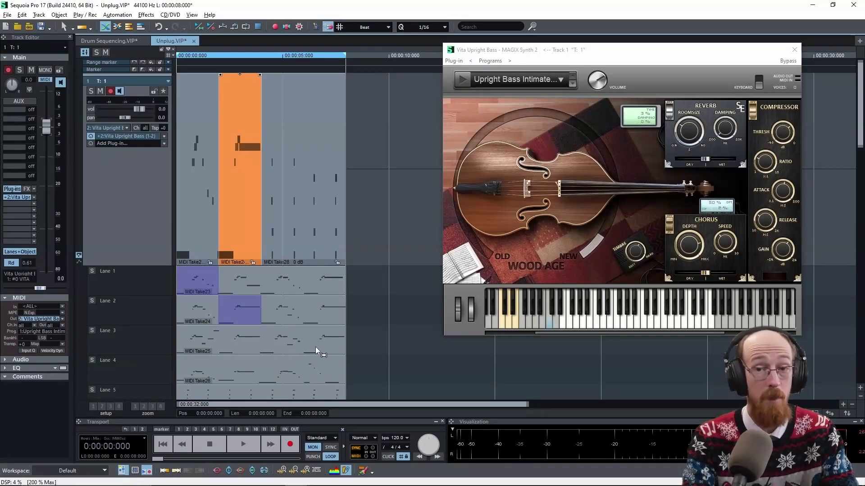
mouse_move(316, 350)
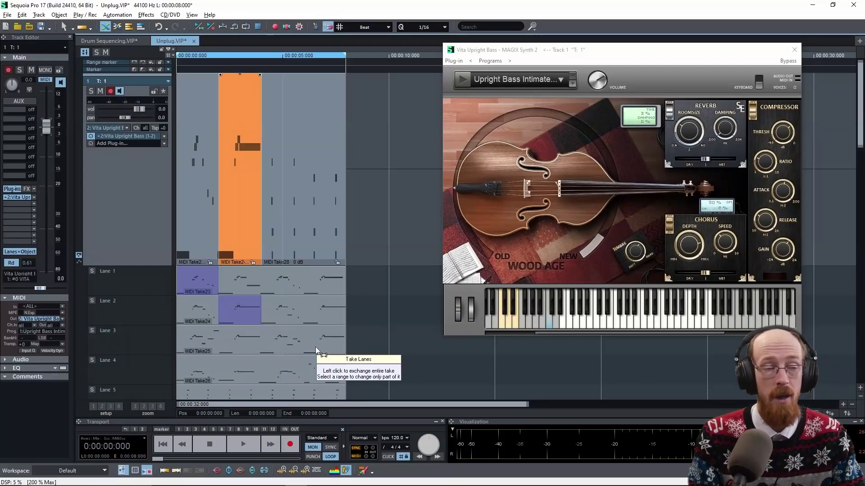
Step: Audition the comp, try Take23 for the final section, and replay from midway
key(space)
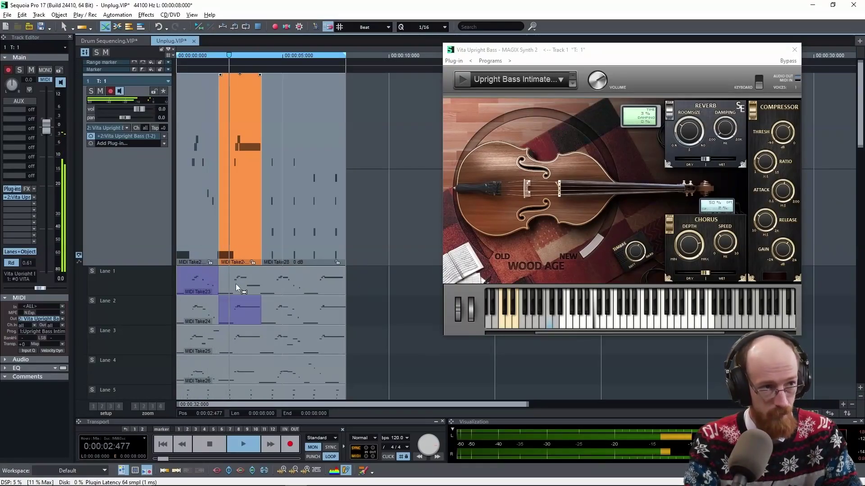
key(space)
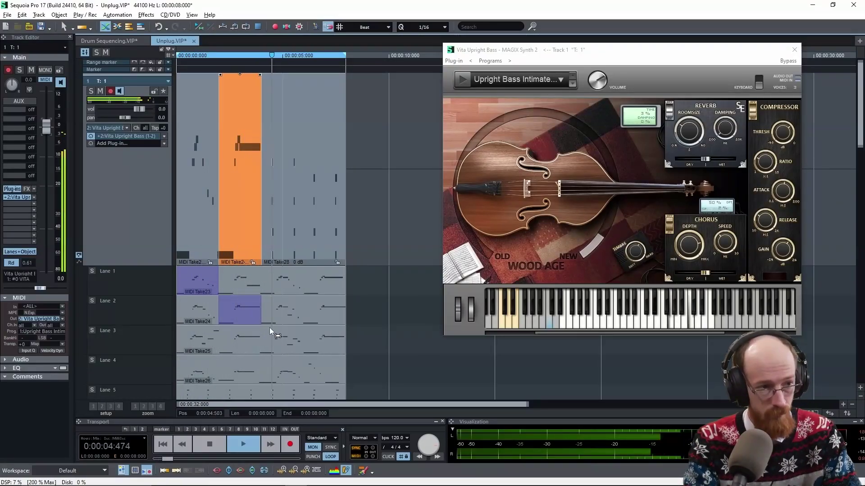
click(264, 289)
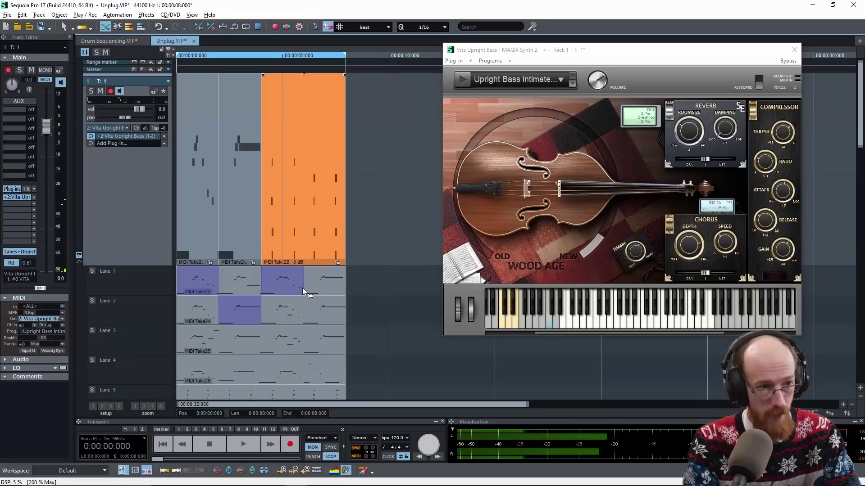
key(ctrl+z)
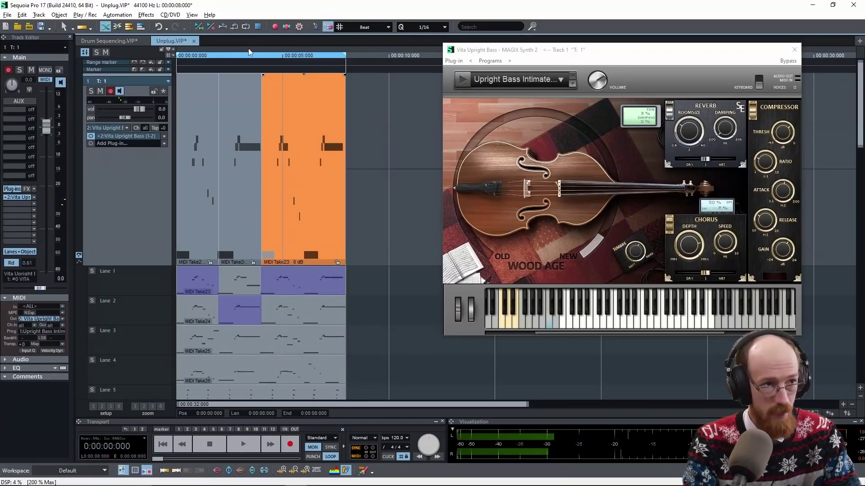
click(262, 55)
key(space)
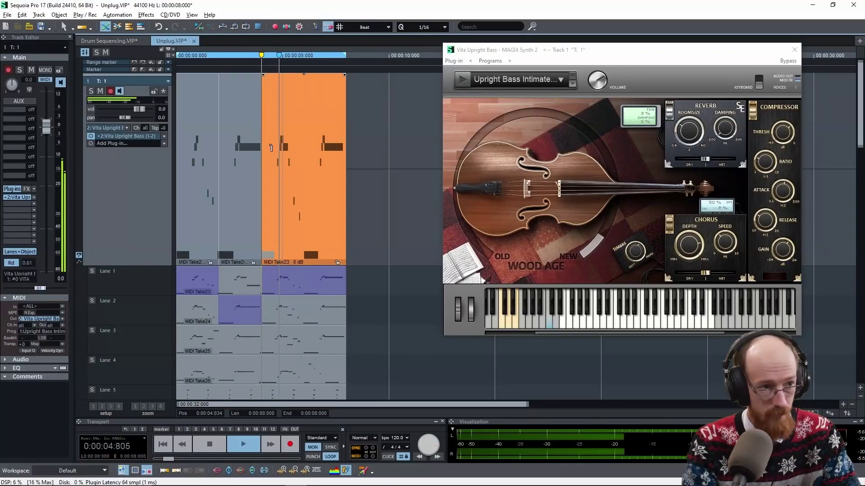
click(240, 55)
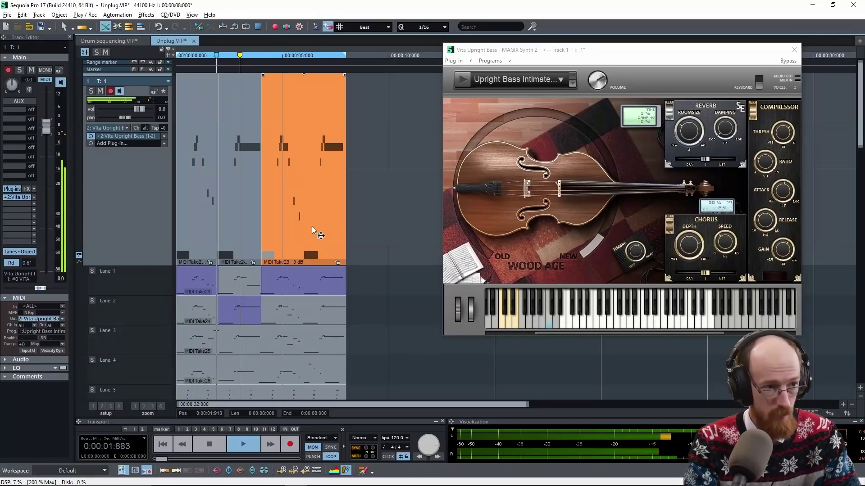
Step: Use MIDI Take24 for the opening section and audition the comp
click(216, 312)
click(240, 312)
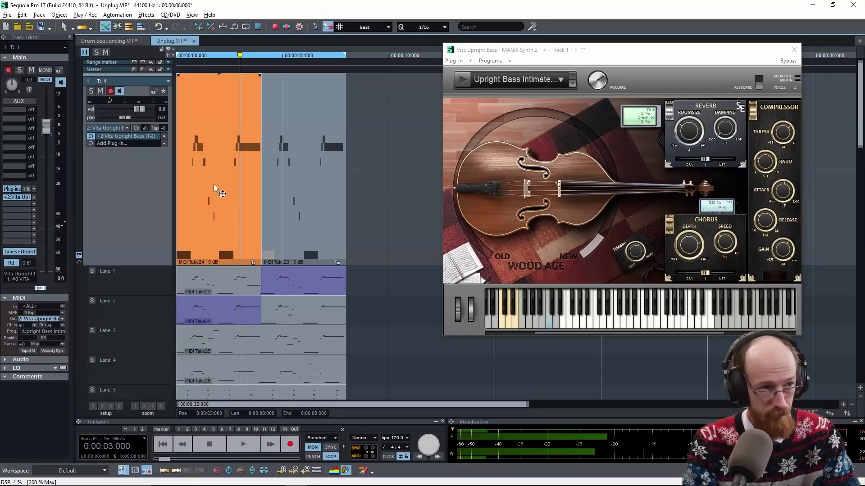
key(space)
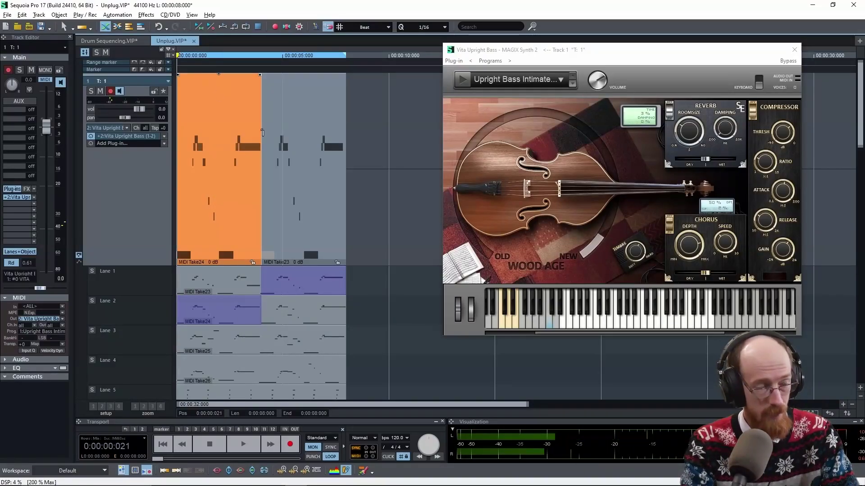
key(space)
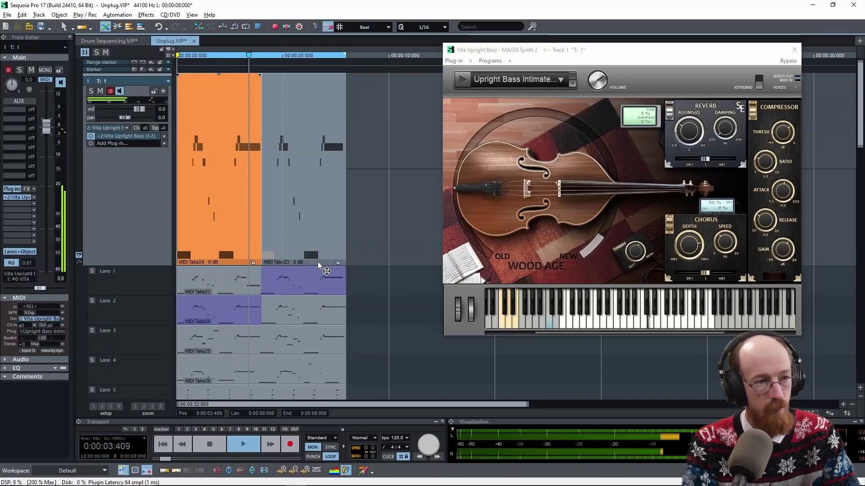
key(space)
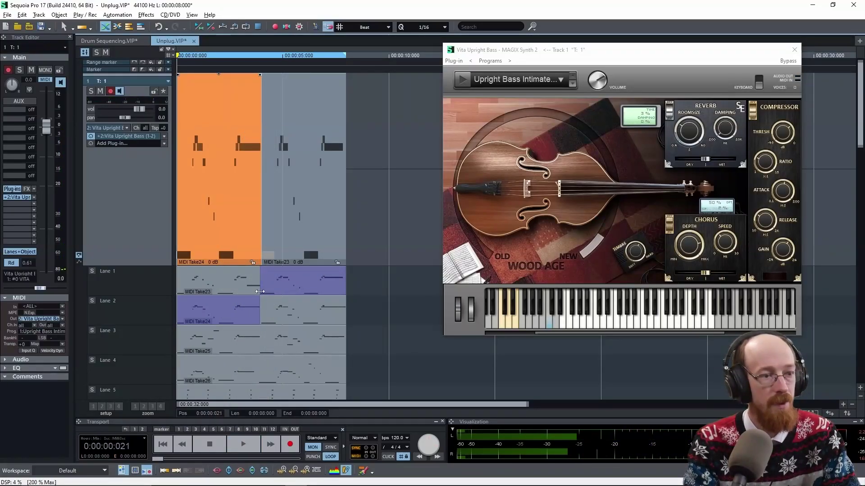
Step: Swap in the later part of Take25, starting slightly earlier, and audition it
click(302, 169)
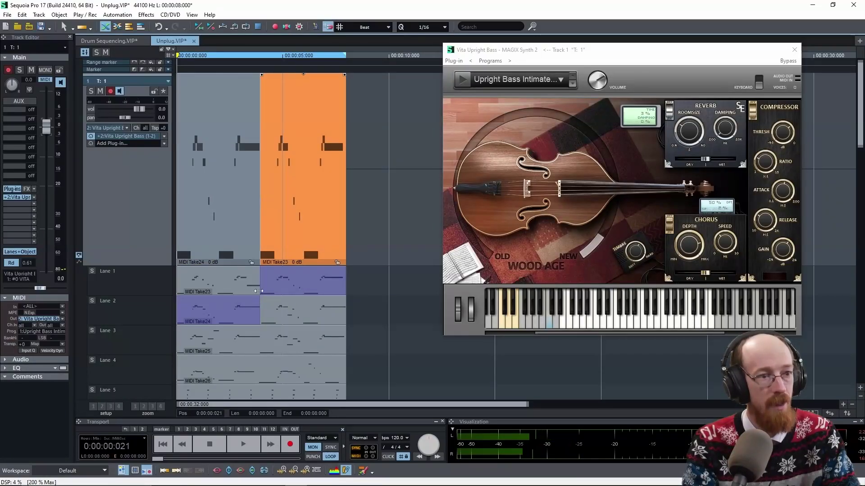
key(space)
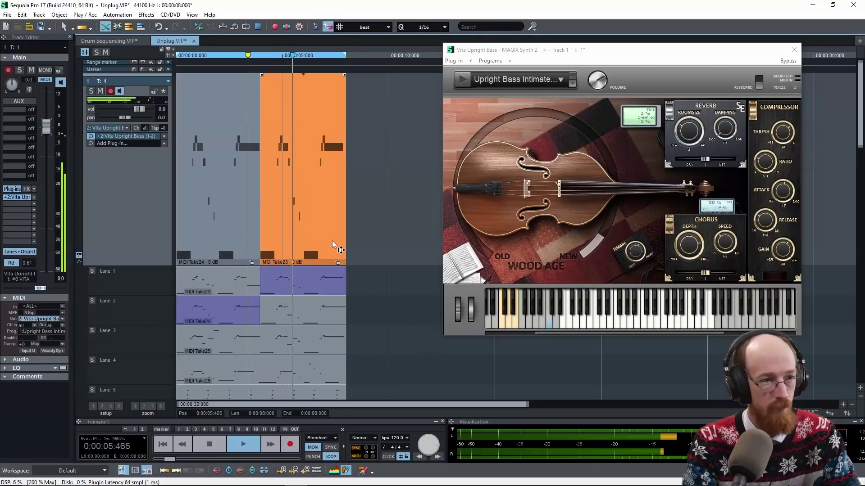
key(space)
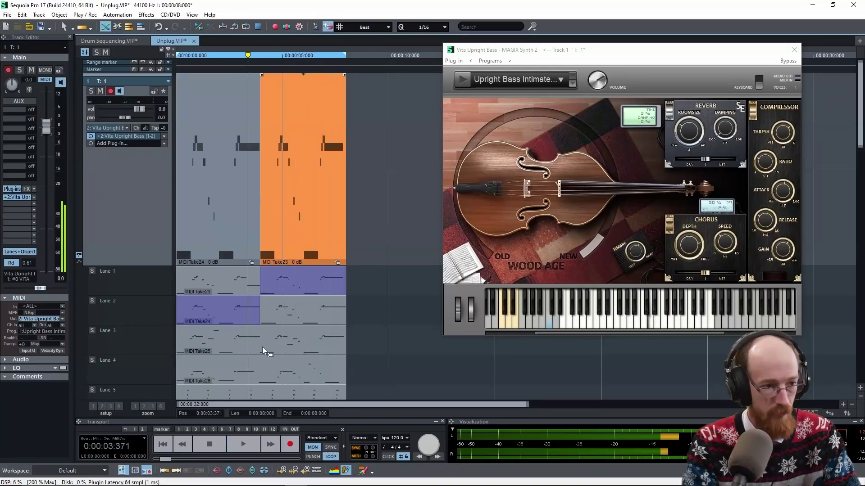
drag(264, 351, 343, 345)
drag(263, 341, 259, 342)
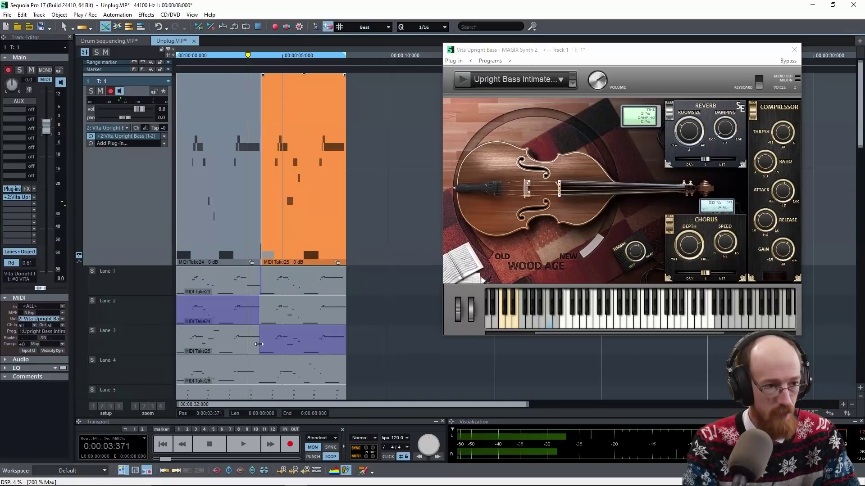
key(space)
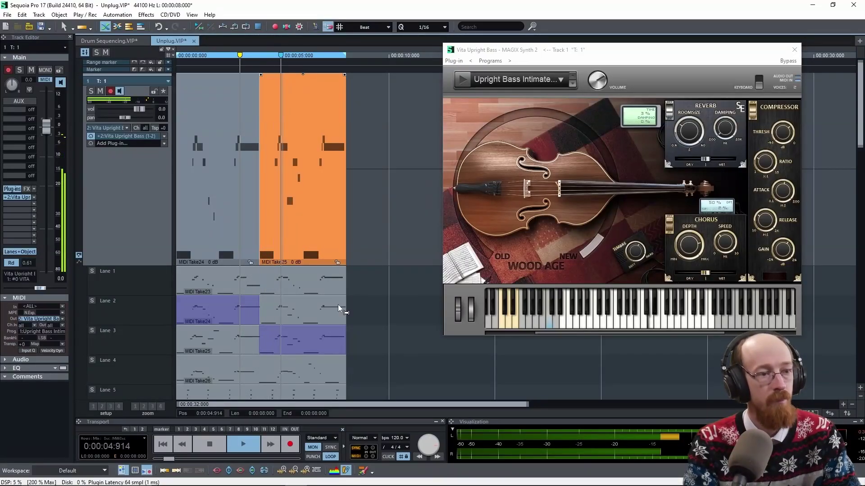
key(space)
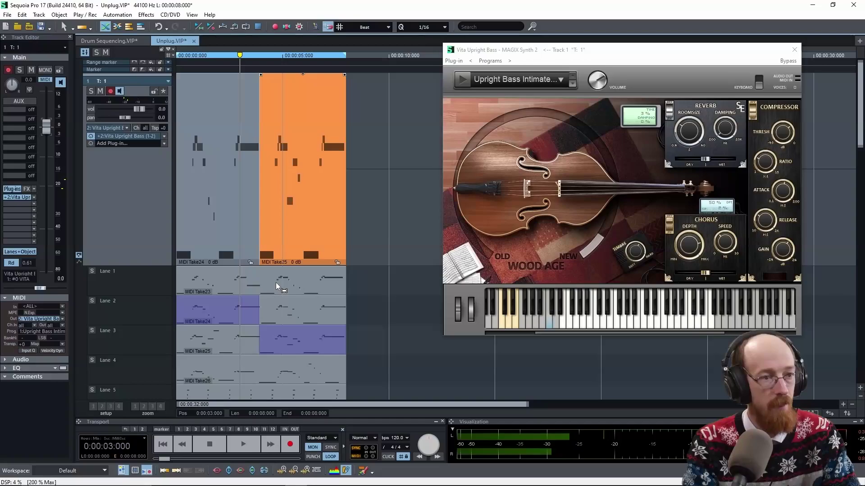
Step: Swap in a short Take23 section, audition it, and select that section
drag(276, 283, 302, 291)
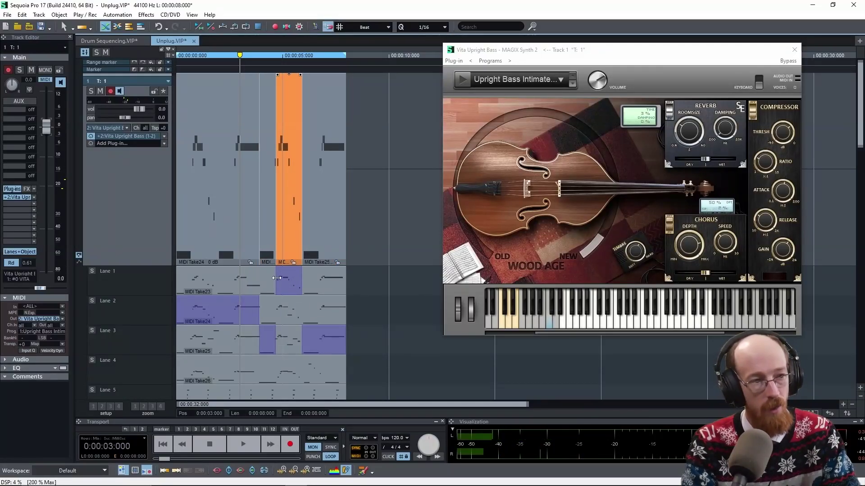
key(space)
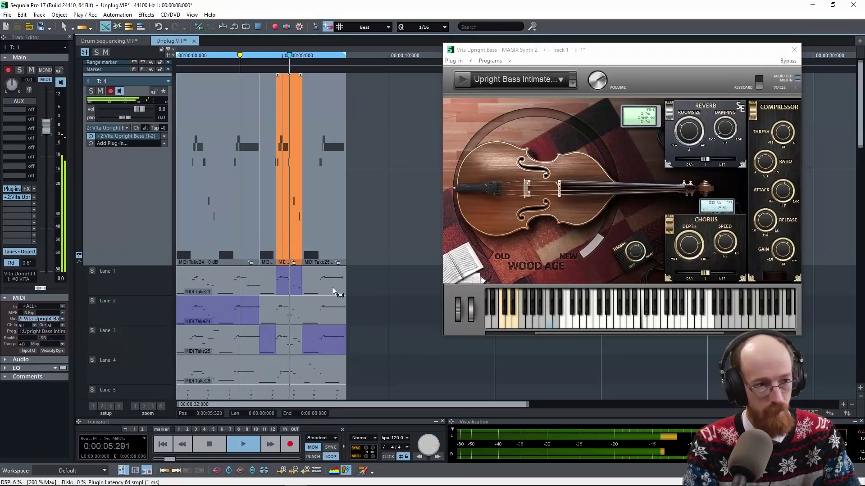
key(space)
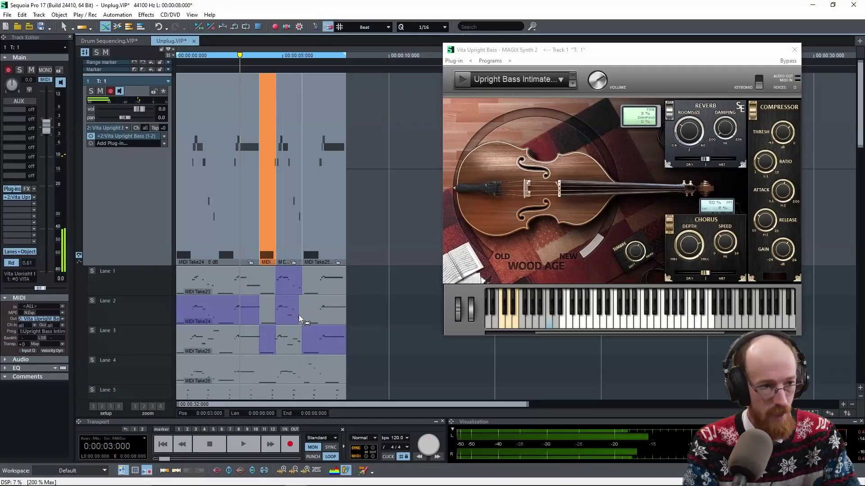
click(300, 315)
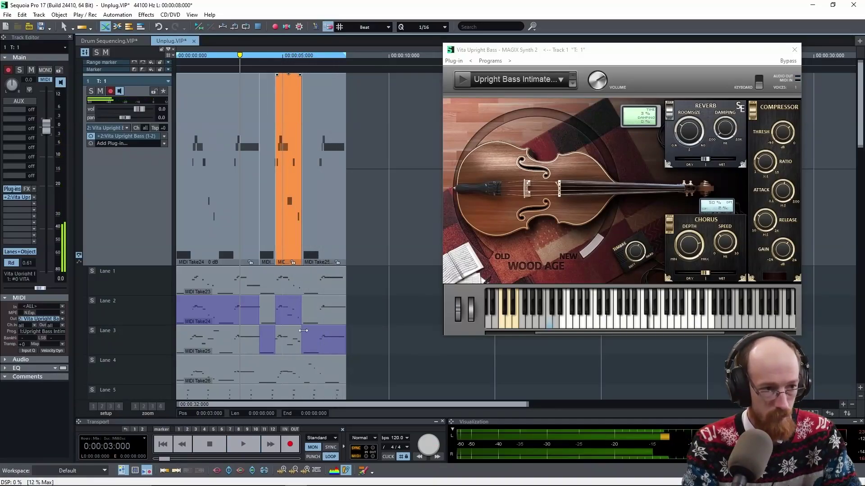
Step: Extend the Take24 section rightward over the short middle sections and audition
click(260, 315)
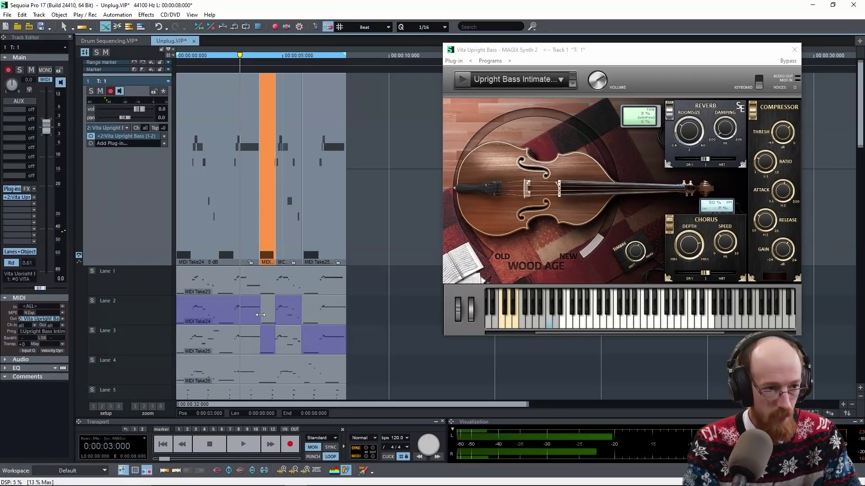
drag(260, 315, 275, 316)
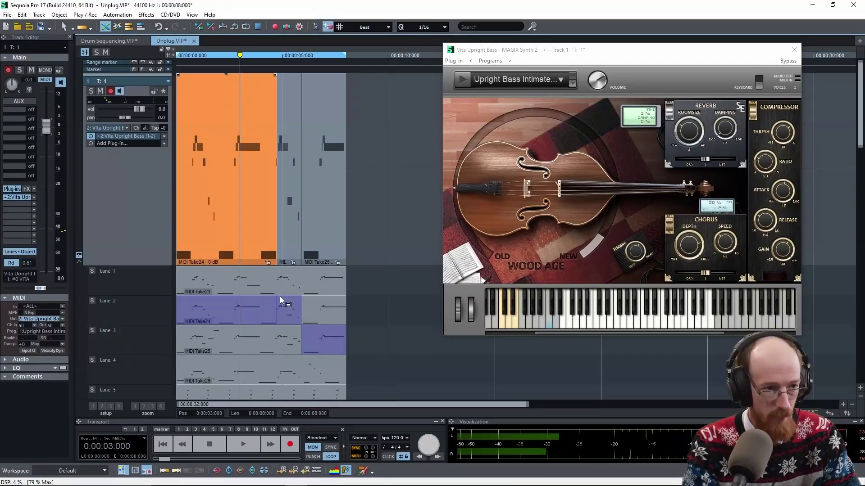
key(space)
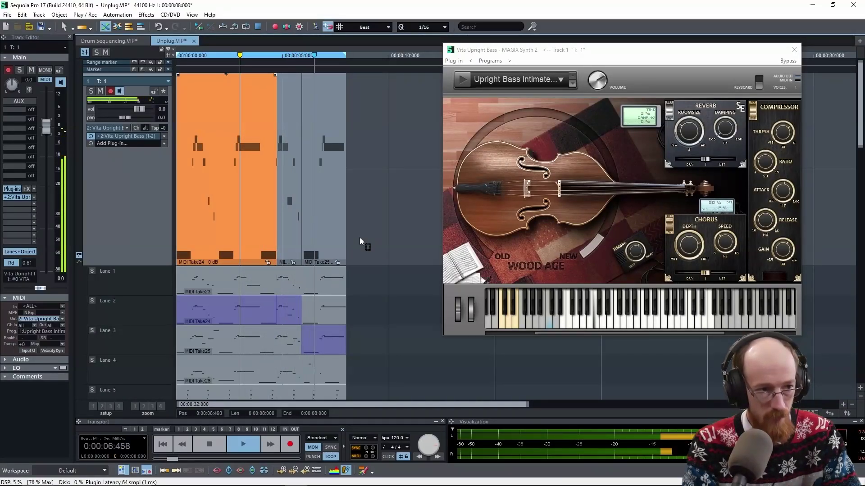
key(space)
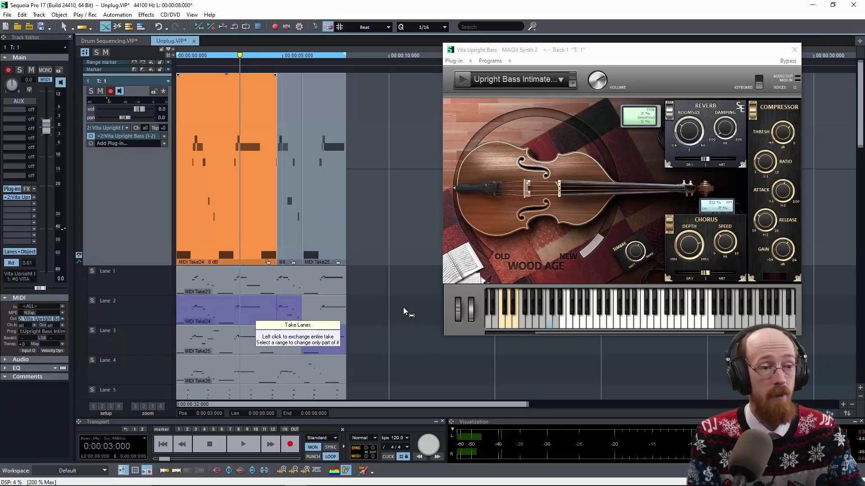
scroll(286, 307, down, 3)
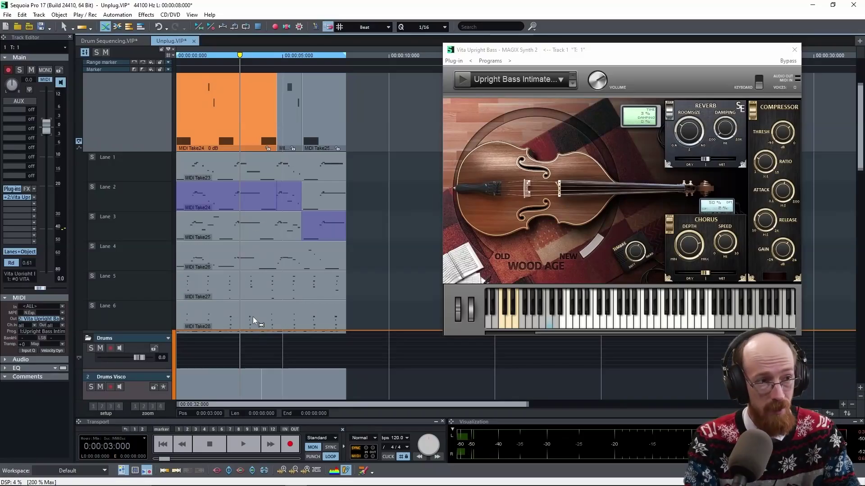
Step: Hide the take lanes, leaving only the comped Take24/Take25 bass clip
click(80, 143)
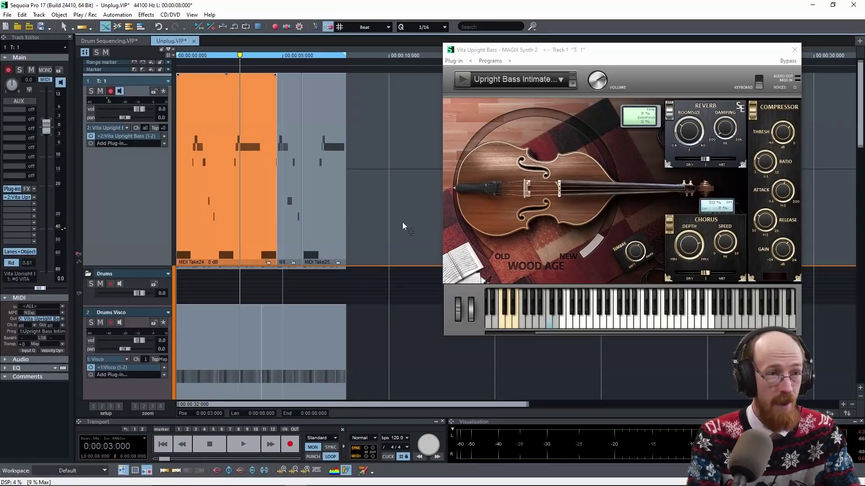